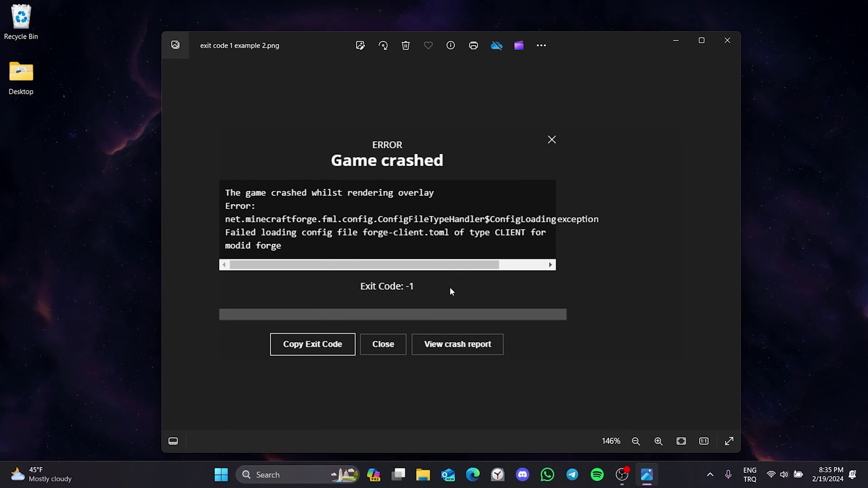
- View the second exit code -1 crash screenshot and zoom into it
{"action": "left_click", "coordinate": [730, 246]}
{"action": "scroll", "coordinate": [555, 275], "scroll_direction": "up", "scroll_amount": 3}
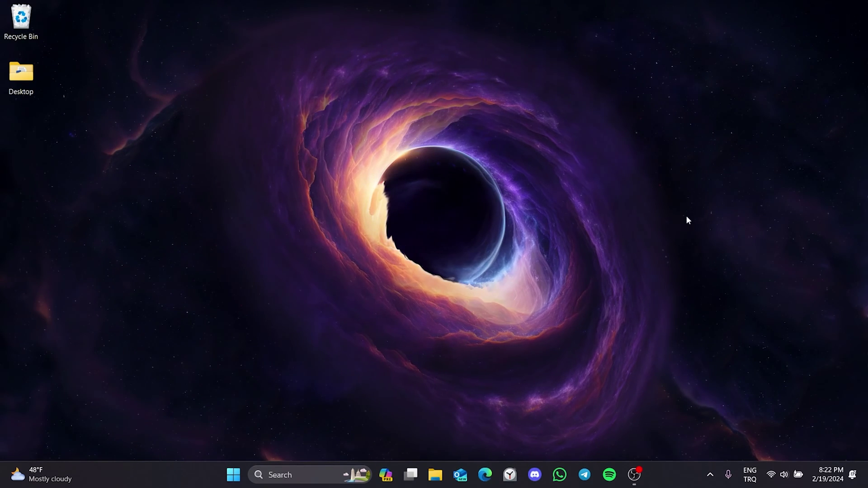
- Repair the Minecraft Launcher app from its App settings page, then close Settings
{"action": "left_click", "coordinate": [308, 474]}
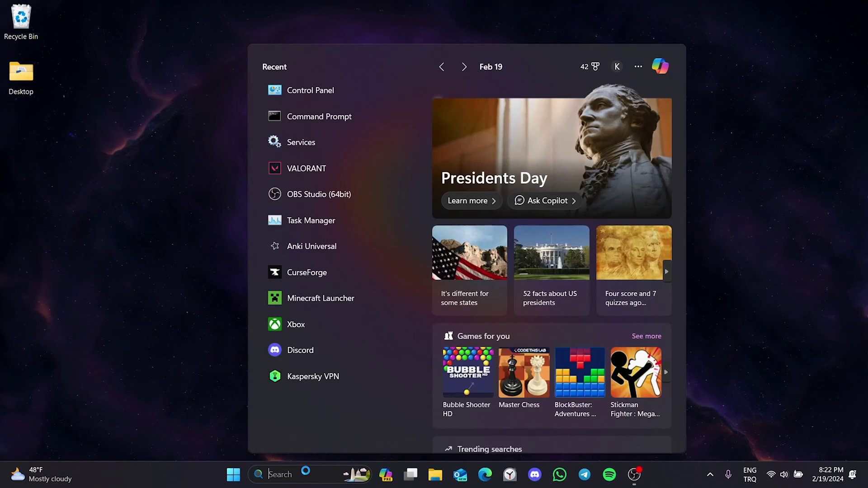
{"action": "type", "text": "minecraft"}
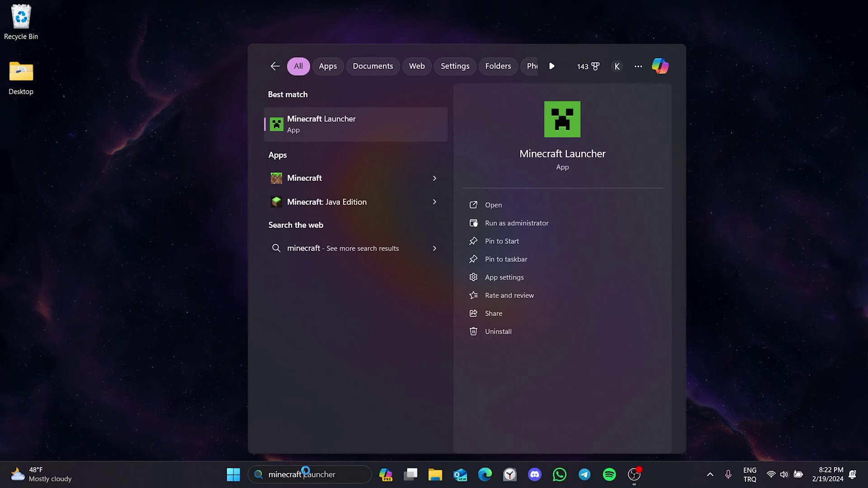
{"action": "type", "text": " launcher"}
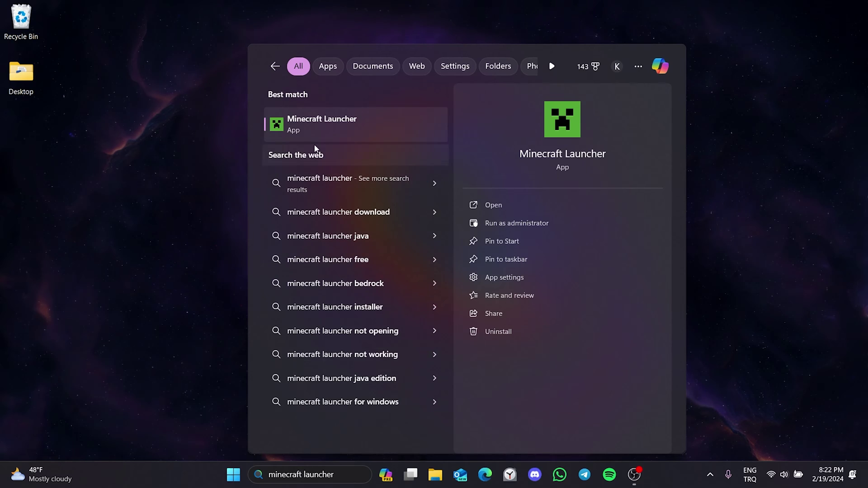
{"action": "right_click", "coordinate": [312, 125]}
{"action": "left_click", "coordinate": [345, 203]}
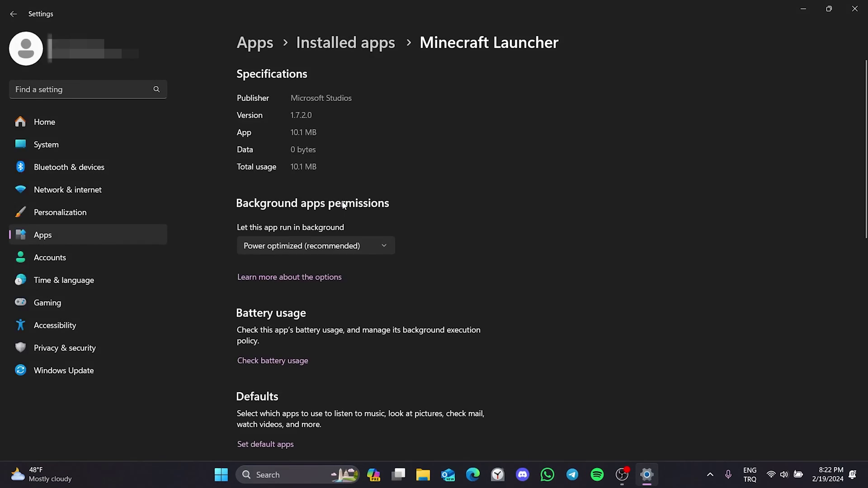
{"action": "scroll", "coordinate": [519, 233], "scroll_direction": "down", "scroll_amount": 5}
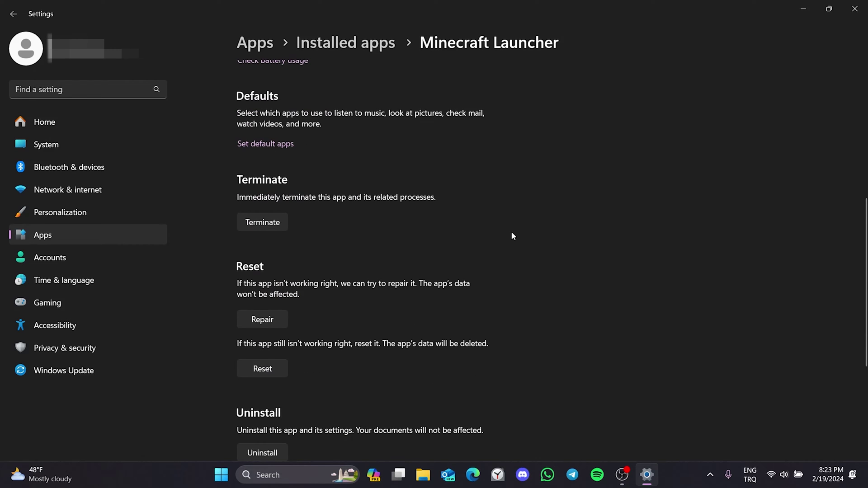
{"action": "left_click", "coordinate": [262, 319]}
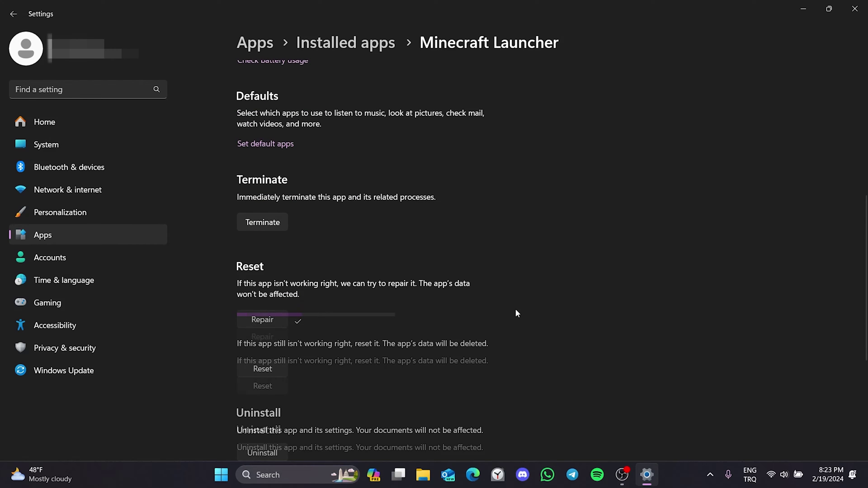
{"action": "left_click", "coordinate": [855, 9]}
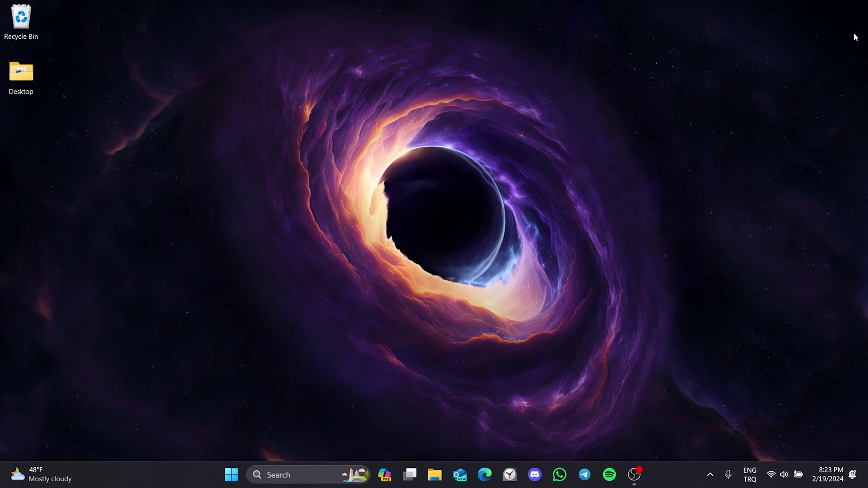
- Find the Minecraft app, open its App settings page, and run Repair
{"action": "left_click", "coordinate": [320, 473]}
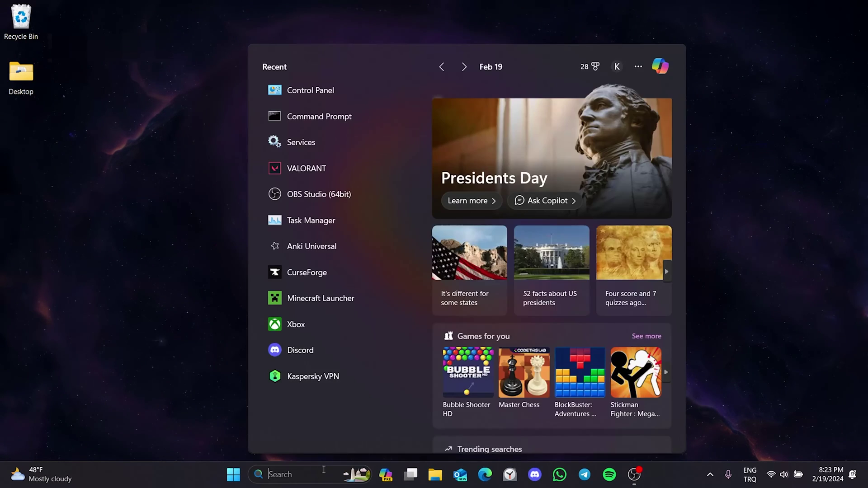
{"action": "type", "text": "minecraft"}
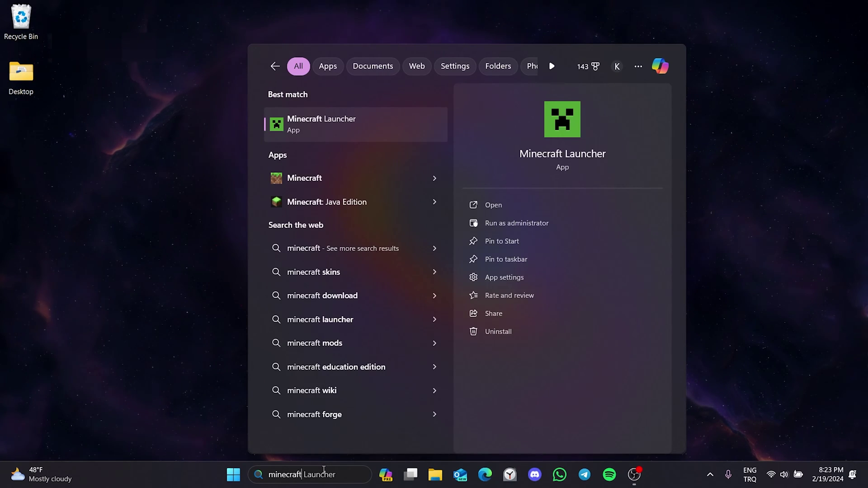
{"action": "right_click", "coordinate": [309, 181]}
{"action": "left_click", "coordinate": [344, 232]}
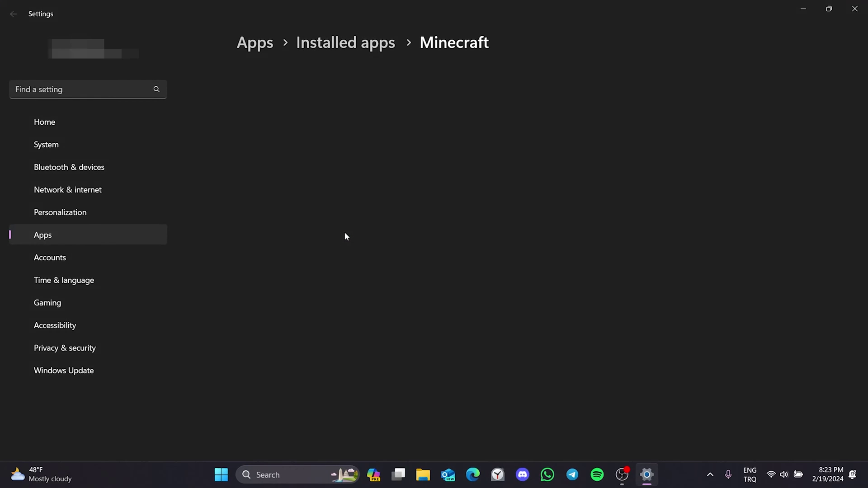
{"action": "scroll", "coordinate": [565, 237], "scroll_direction": "down", "scroll_amount": 5}
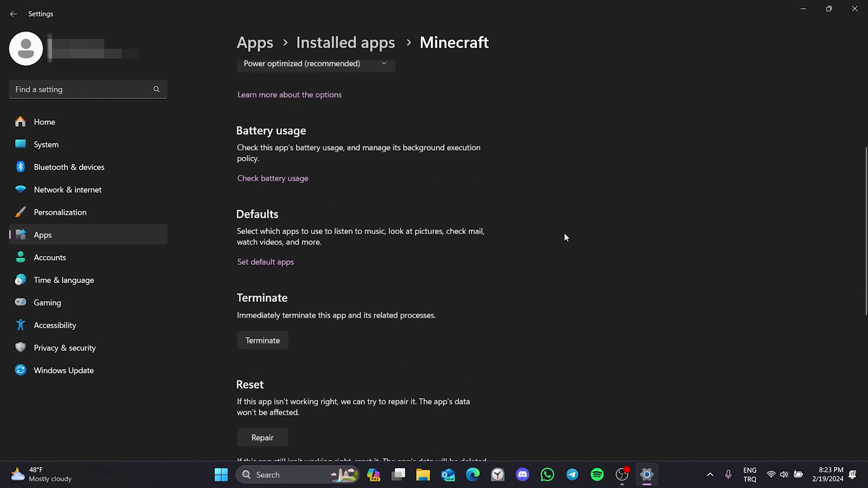
{"action": "scroll", "coordinate": [566, 237], "scroll_direction": "down", "scroll_amount": 2}
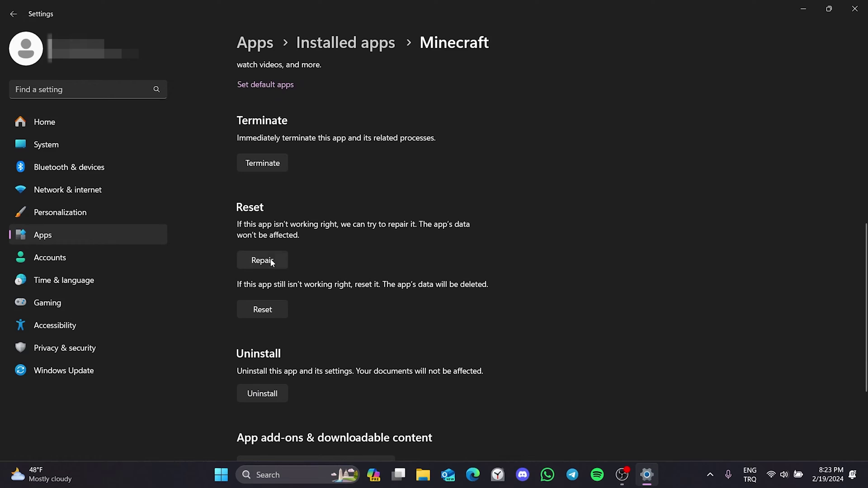
{"action": "left_click", "coordinate": [271, 261]}
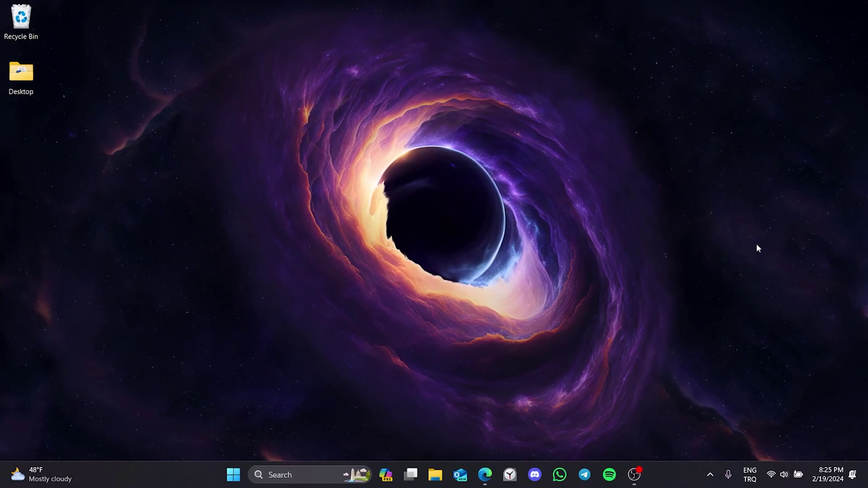
- Open Control Panel's list of installed programs
{"action": "left_click", "coordinate": [317, 471]}
{"action": "type", "text": "control panel"}
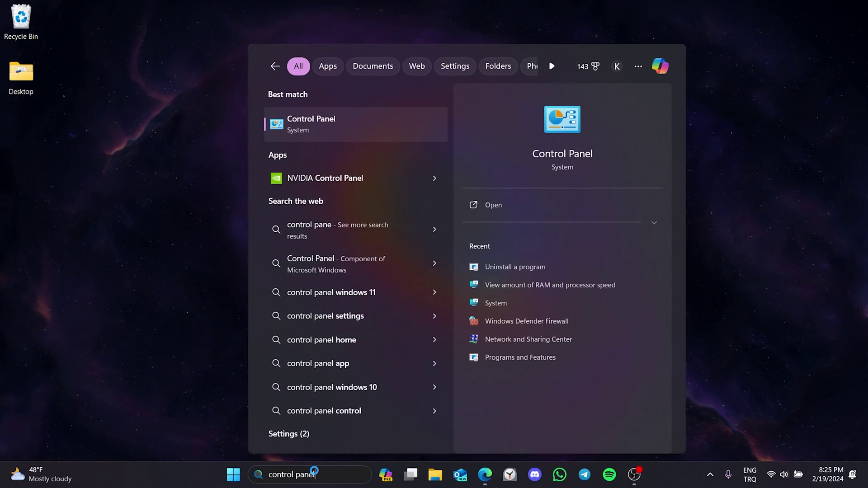
{"action": "left_click", "coordinate": [302, 132]}
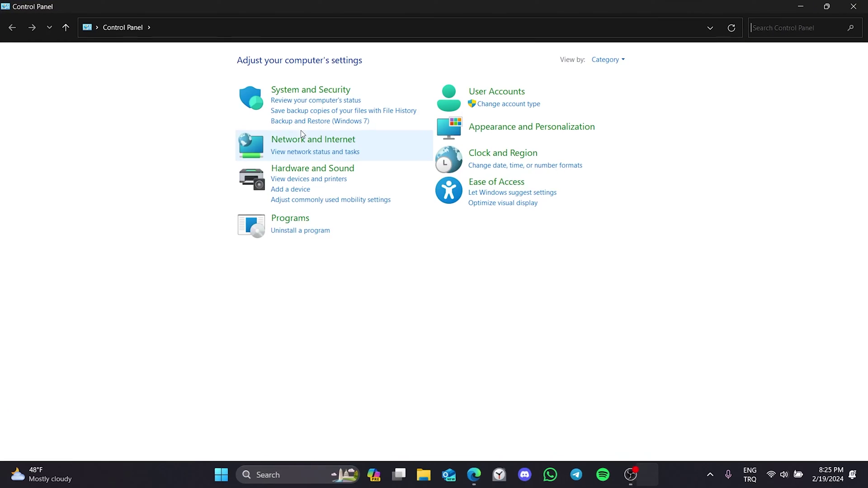
{"action": "left_click", "coordinate": [302, 233]}
- Uninstall Java 8 Update 401 (64-bit) and close Programs and Features
{"action": "left_click", "coordinate": [163, 270]}
{"action": "right_click", "coordinate": [164, 271]}
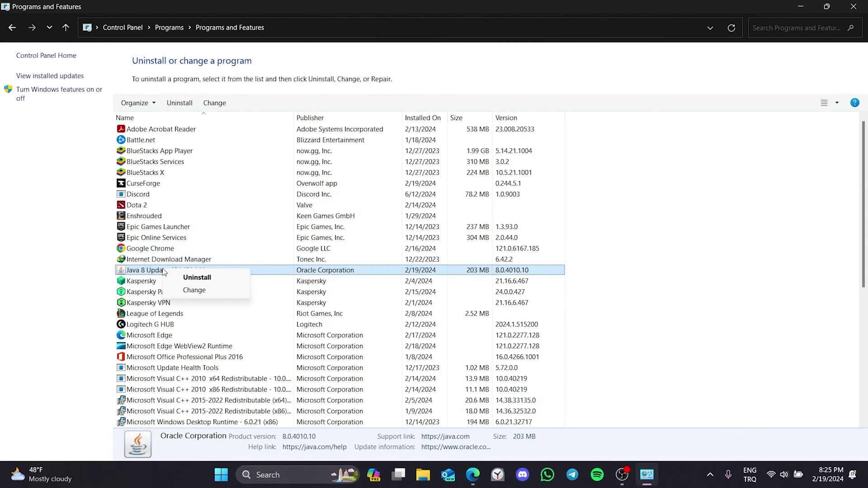
{"action": "left_click", "coordinate": [196, 277]}
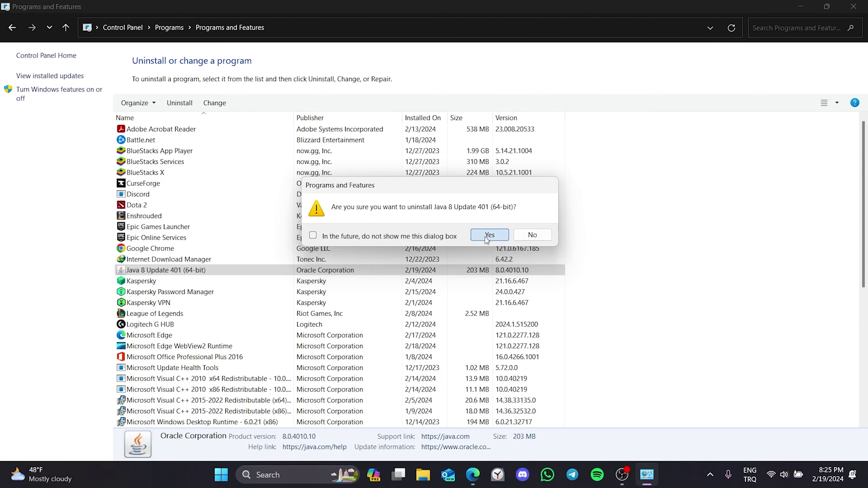
{"action": "left_click", "coordinate": [488, 235]}
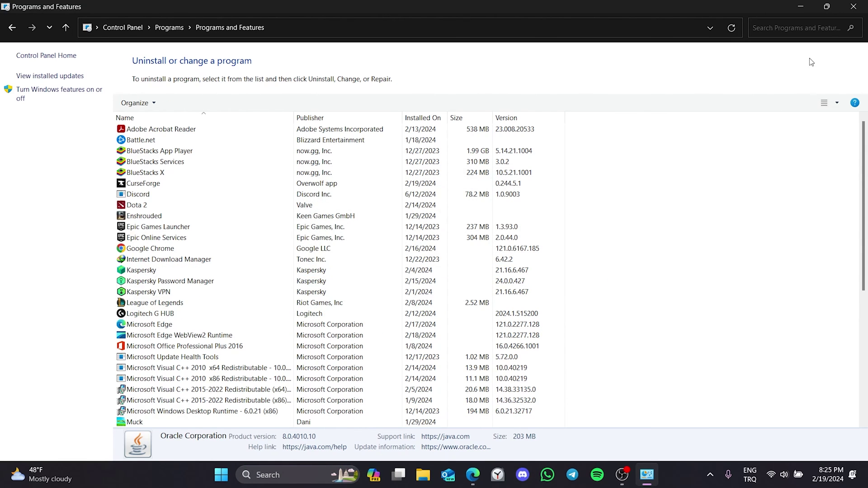
{"action": "left_click", "coordinate": [850, 12]}
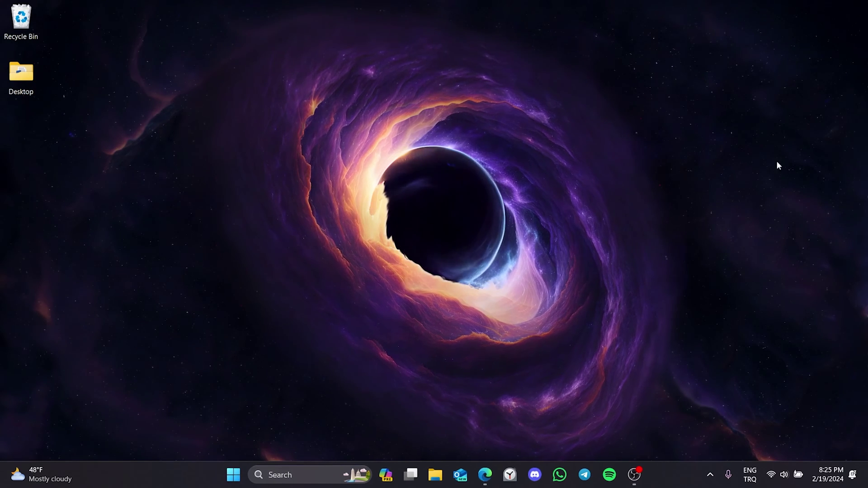
- Download JavaSetup8u401.exe from java.com's Download Java for Windows page and run it
{"action": "left_click", "coordinate": [487, 475]}
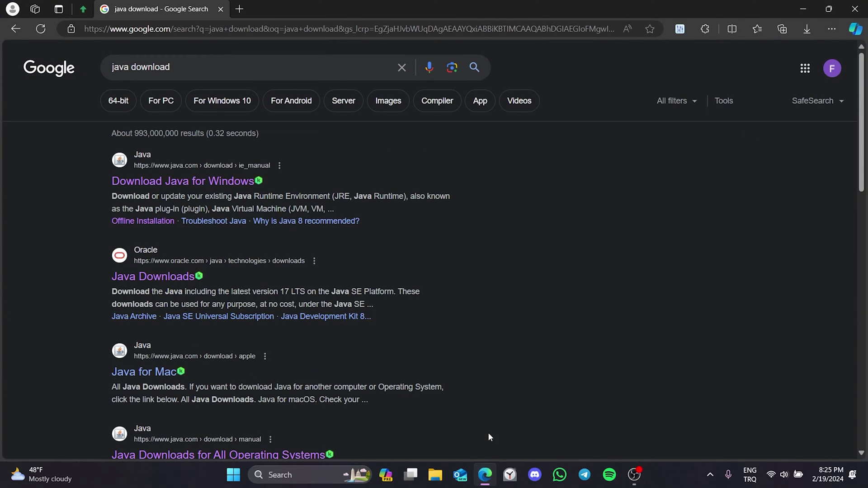
{"action": "left_click", "coordinate": [175, 182]}
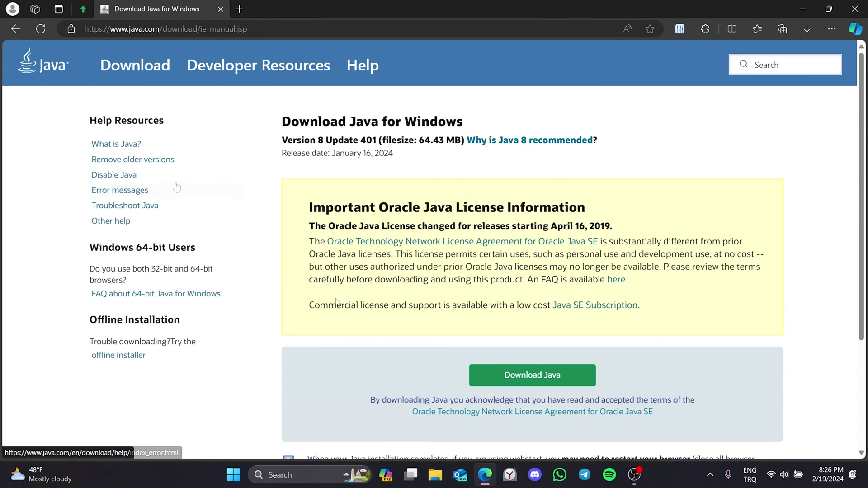
{"action": "left_click", "coordinate": [543, 376]}
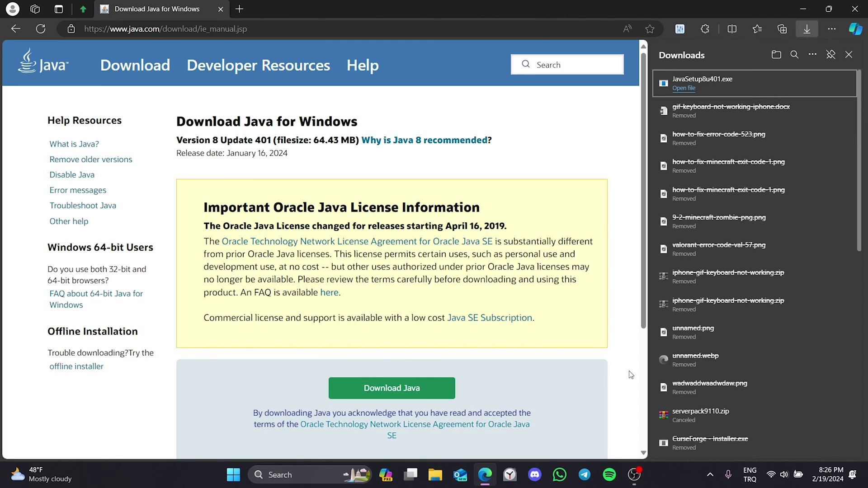
{"action": "left_click", "coordinate": [684, 88]}
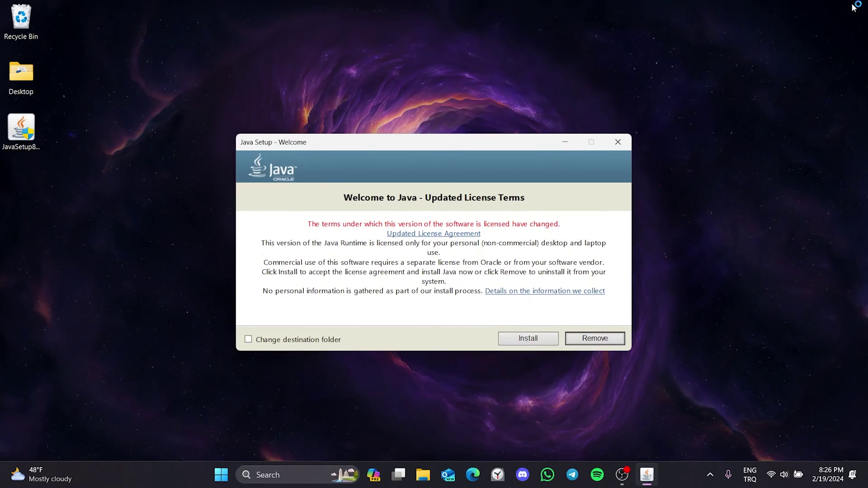
- Accept the updated license terms and install Java 8 Update 401
{"action": "left_click", "coordinate": [524, 340]}
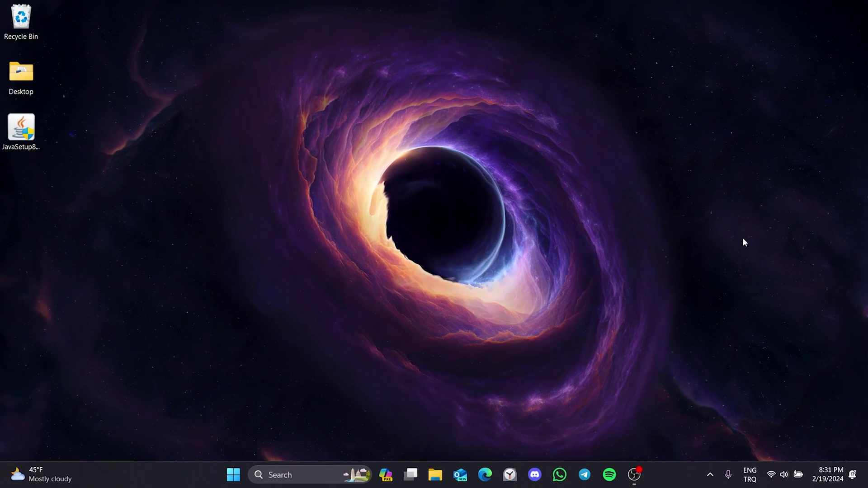
- Run %appdata% to open the AppData Roaming folder in File Explorer
{"action": "left_click", "coordinate": [327, 478]}
{"action": "type", "text": "run"}
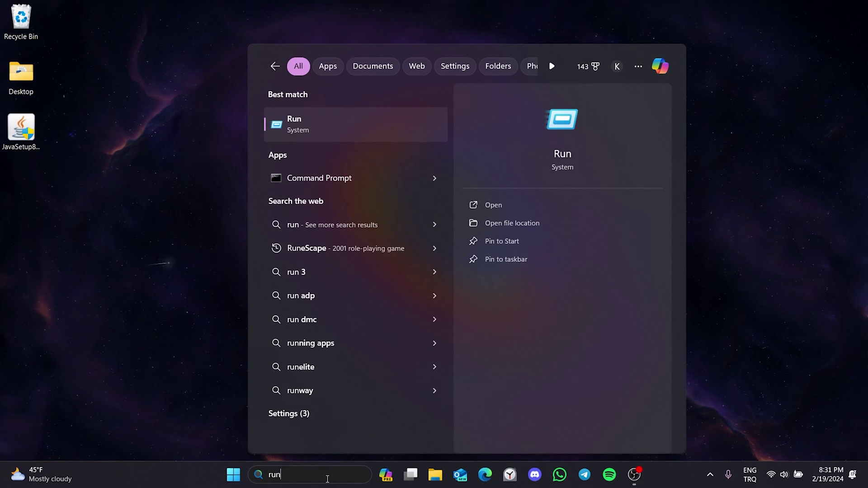
{"action": "left_click", "coordinate": [340, 121]}
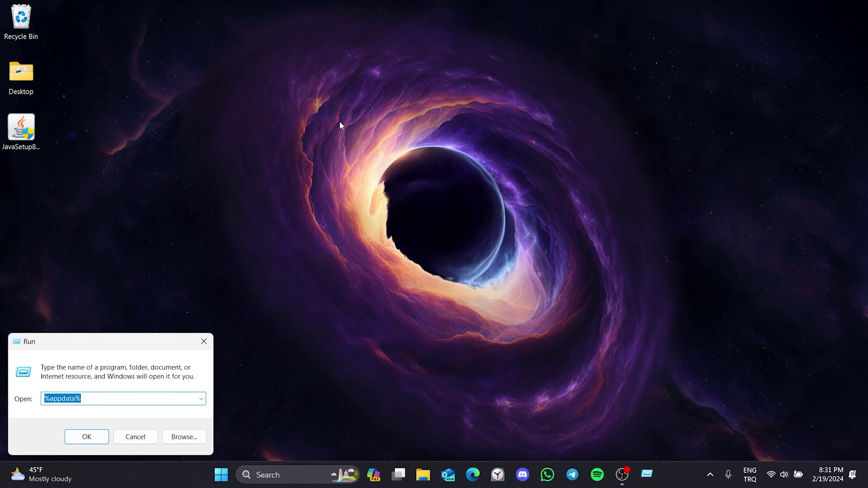
{"action": "left_click", "coordinate": [101, 400]}
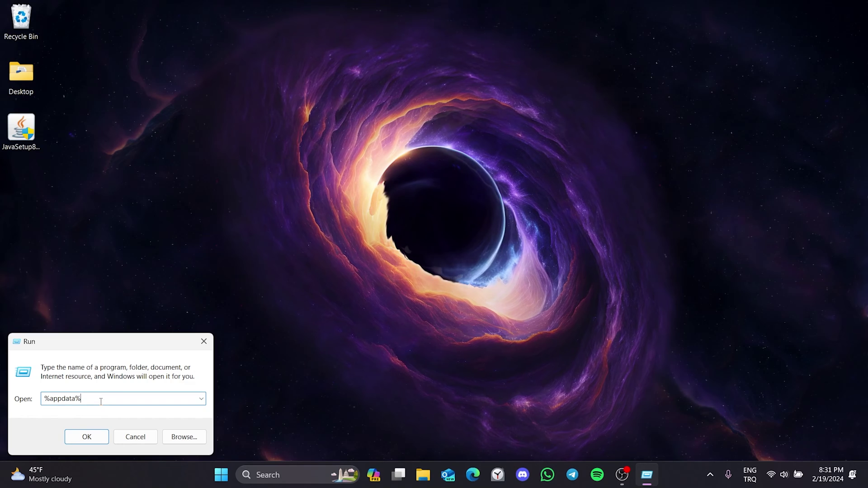
{"action": "left_click", "coordinate": [87, 438]}
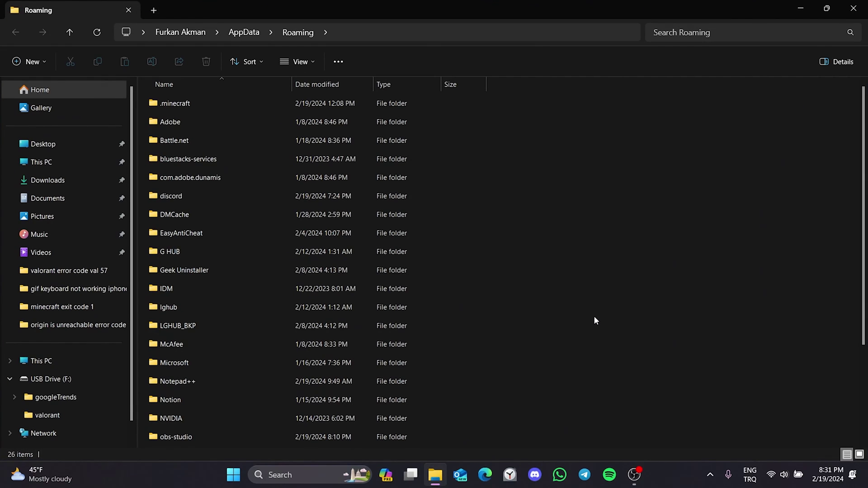
- Inside .minecraft, create a new mods folder and open it
{"action": "double_click", "coordinate": [199, 98]}
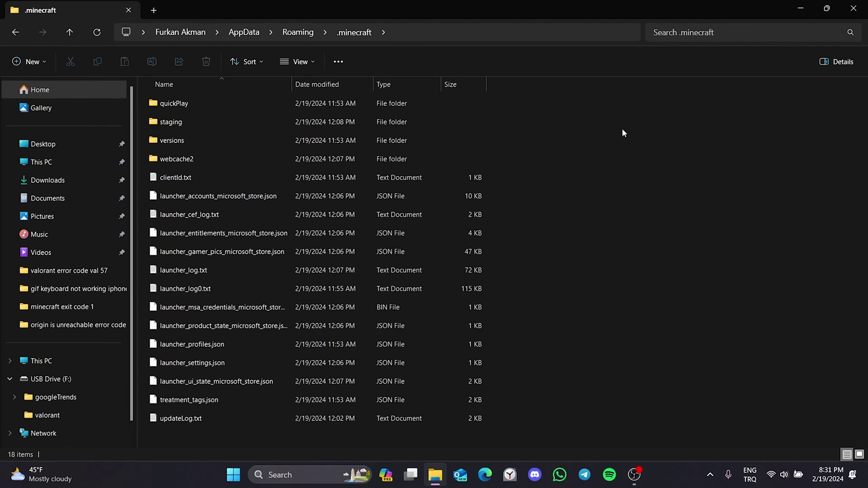
{"action": "right_click", "coordinate": [589, 129]}
{"action": "mouse_move", "coordinate": [615, 220]}
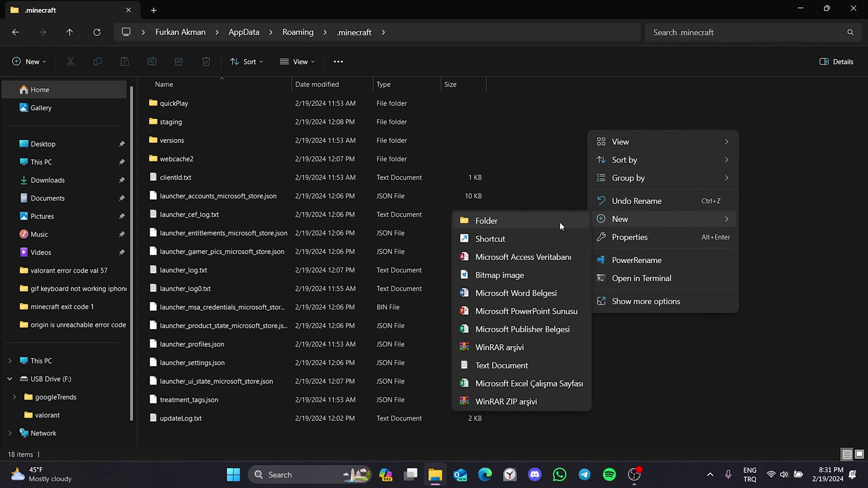
{"action": "left_click", "coordinate": [560, 222]}
{"action": "type", "text": "mod"}
{"action": "key", "text": "Return"}
{"action": "left_click", "coordinate": [560, 226]}
{"action": "double_click", "coordinate": [264, 437]}
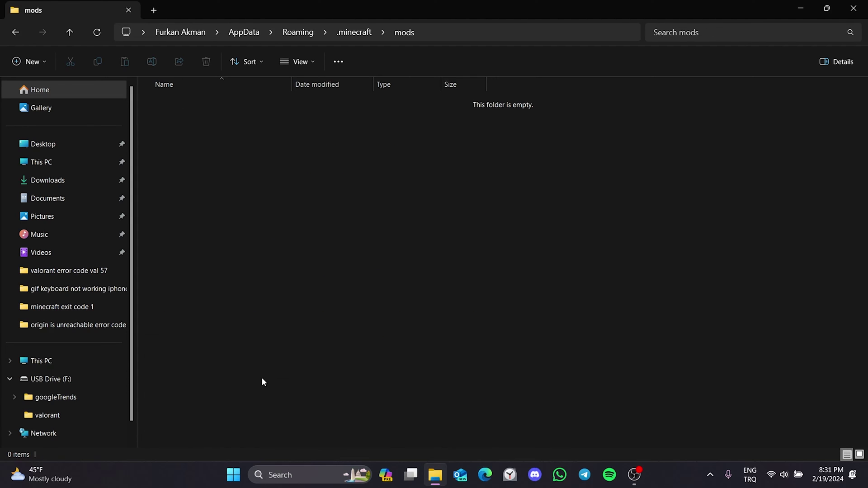
- Go back to .minecraft, delete the mods folder, and close File Explorer
{"action": "left_click_drag", "start_coordinate": [382, 8], "coordinate": [593, 19]}
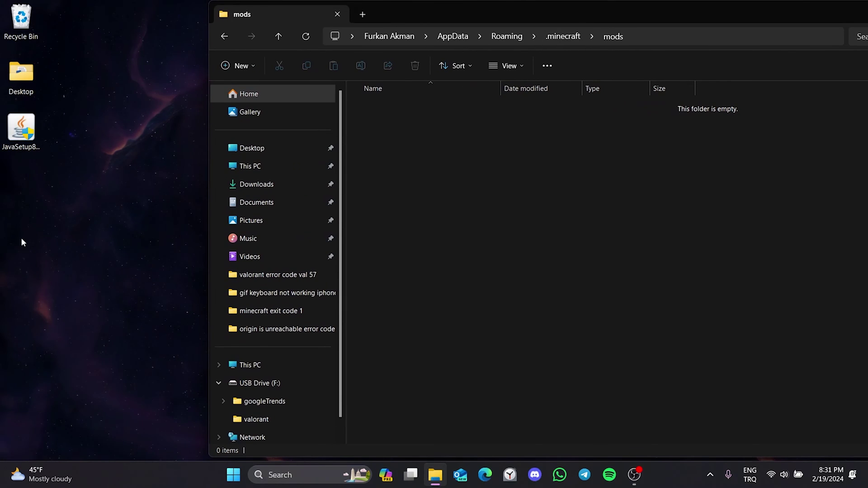
{"action": "double_click", "coordinate": [505, 18]}
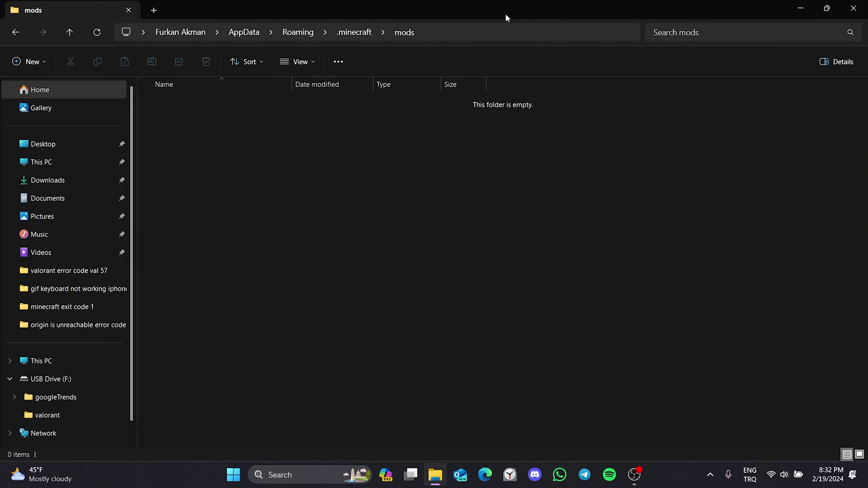
{"action": "left_click", "coordinate": [355, 32]}
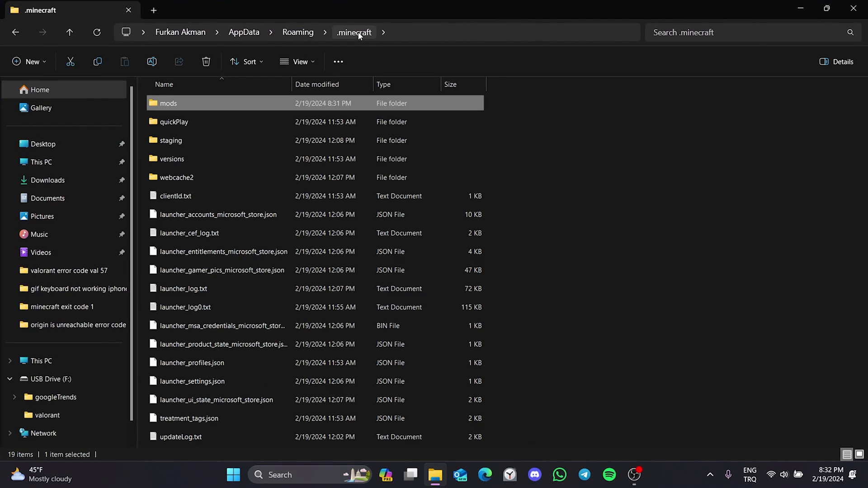
{"action": "right_click", "coordinate": [180, 101]}
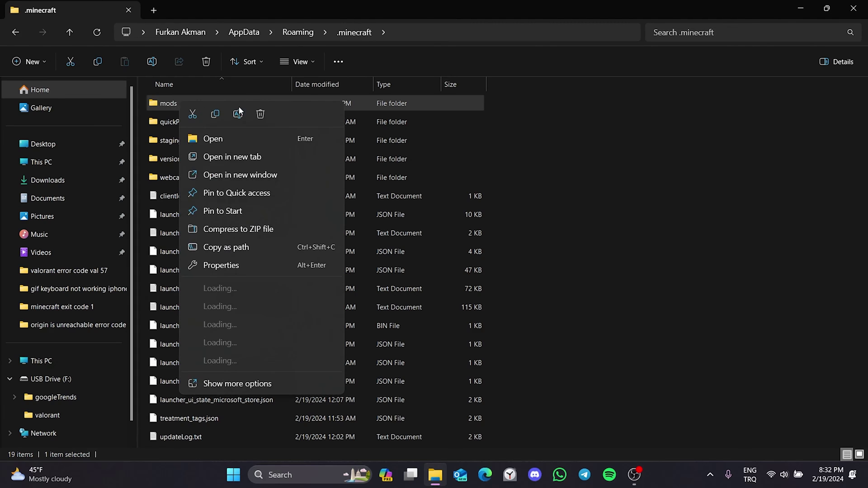
{"action": "left_click", "coordinate": [260, 113]}
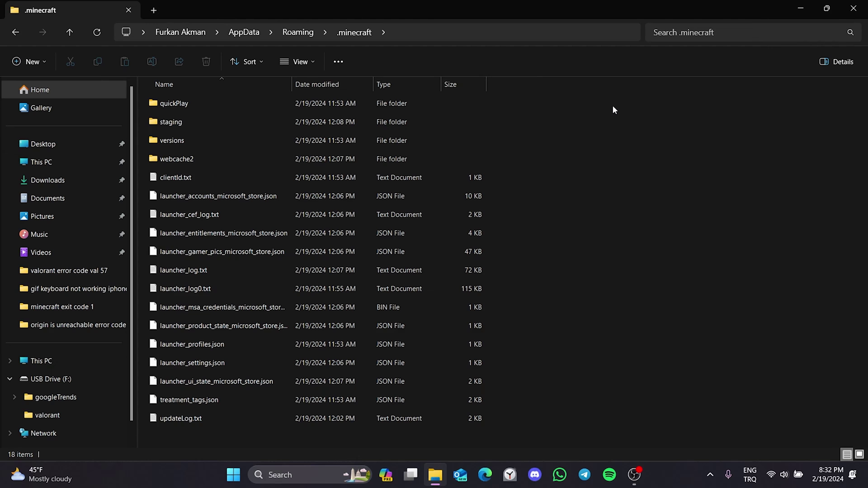
{"action": "left_click", "coordinate": [852, 9]}
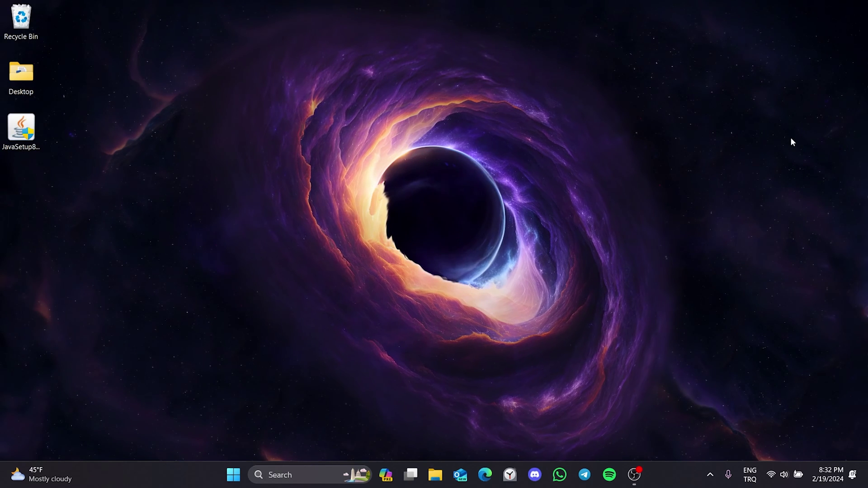
- Launch CurseForge and open The Pixelmon Modpack's folder from My Modpacks
{"action": "left_click", "coordinate": [292, 476]}
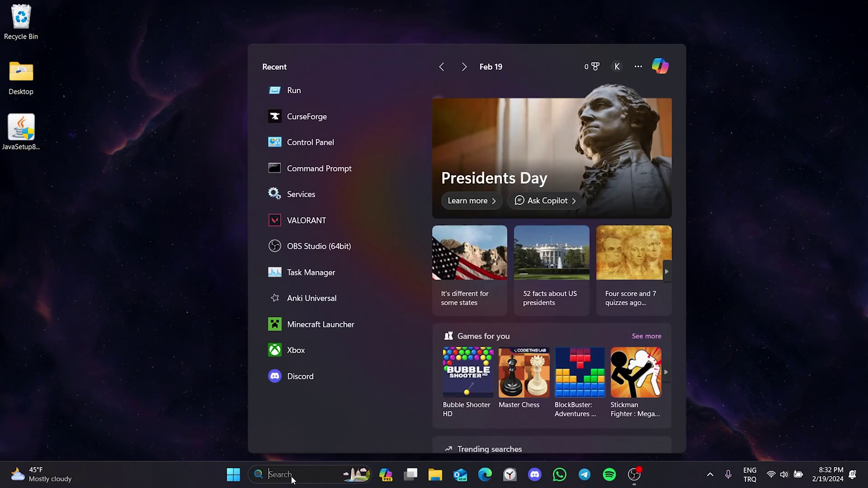
{"action": "type", "text": "curseforge"}
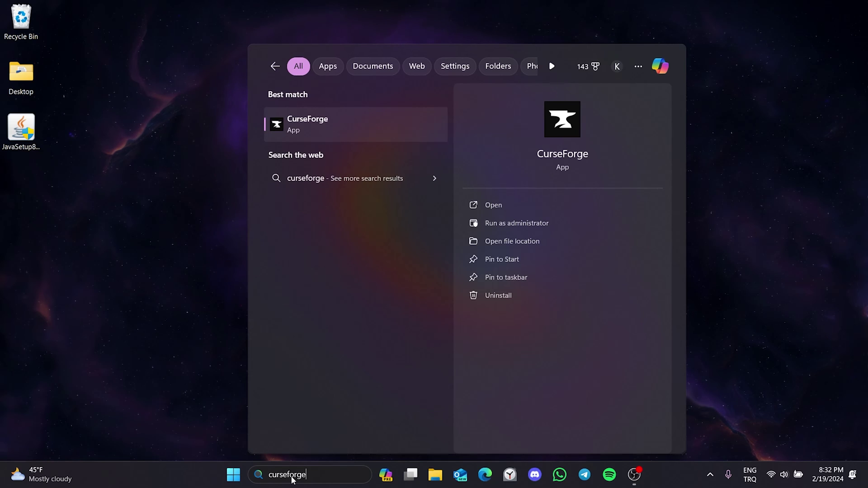
{"action": "left_click", "coordinate": [351, 128]}
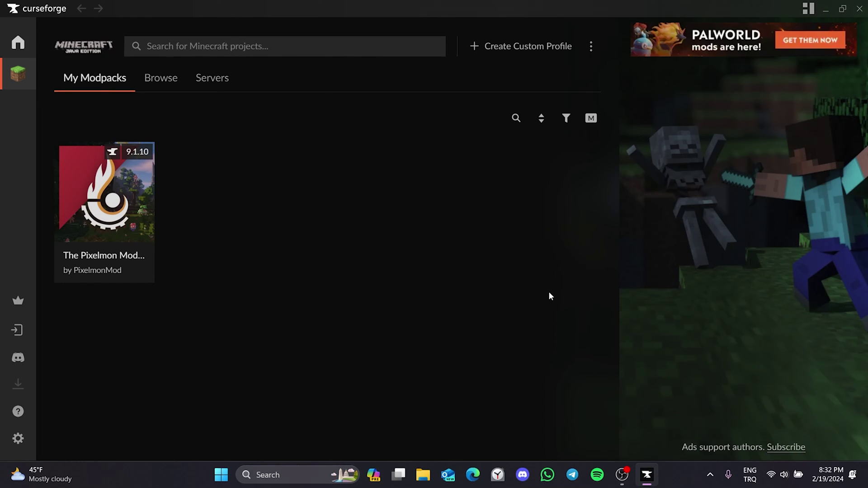
{"action": "right_click", "coordinate": [126, 224]}
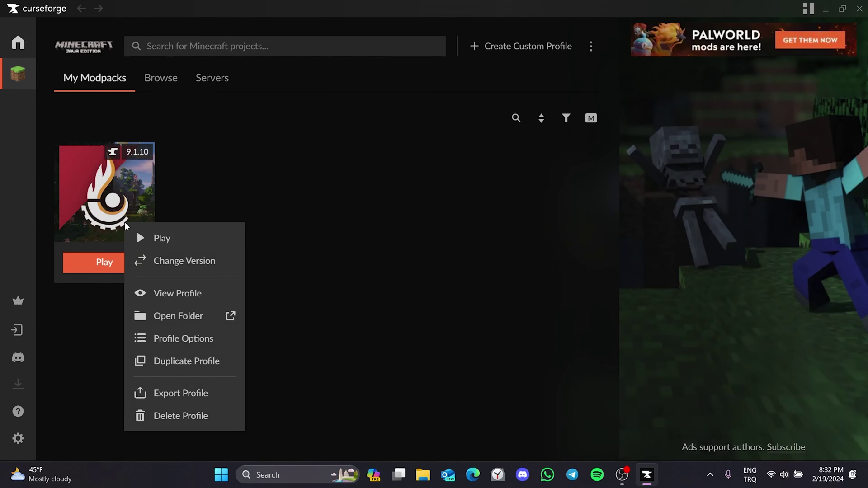
{"action": "left_click", "coordinate": [167, 322]}
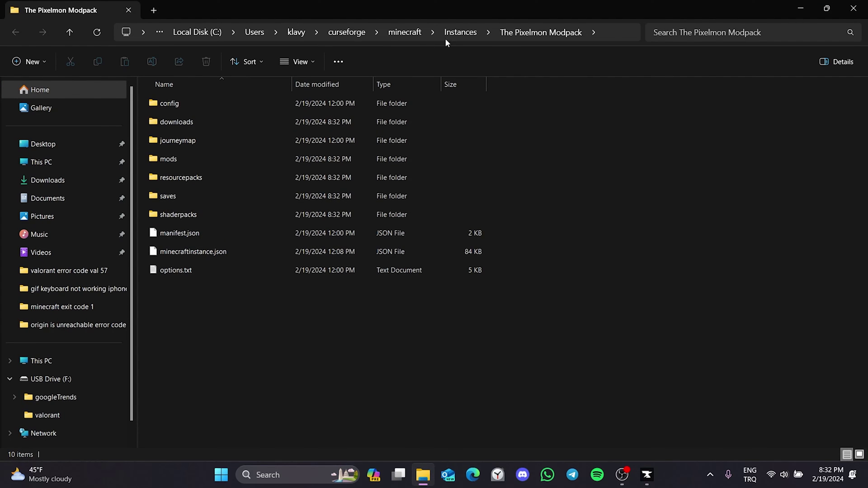
- In the Instances folder, cut The Pixelmon Modpack folder
{"action": "left_click", "coordinate": [457, 36]}
{"action": "left_click", "coordinate": [362, 133]}
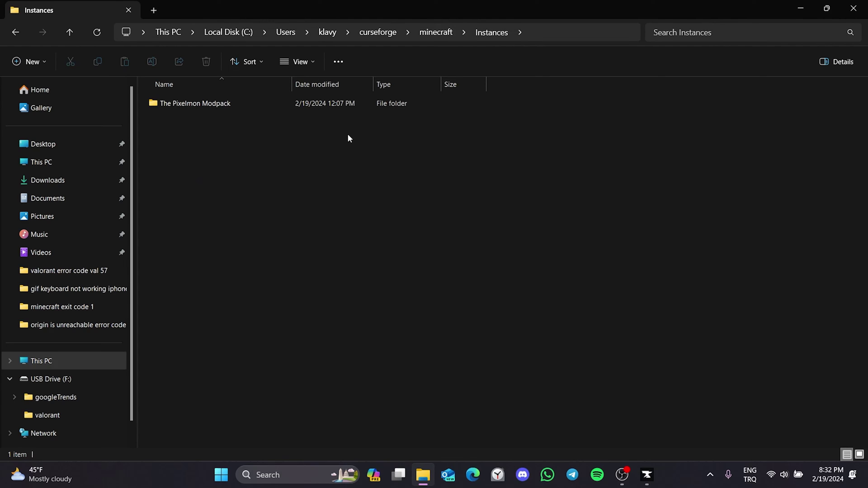
{"action": "left_click", "coordinate": [245, 109]}
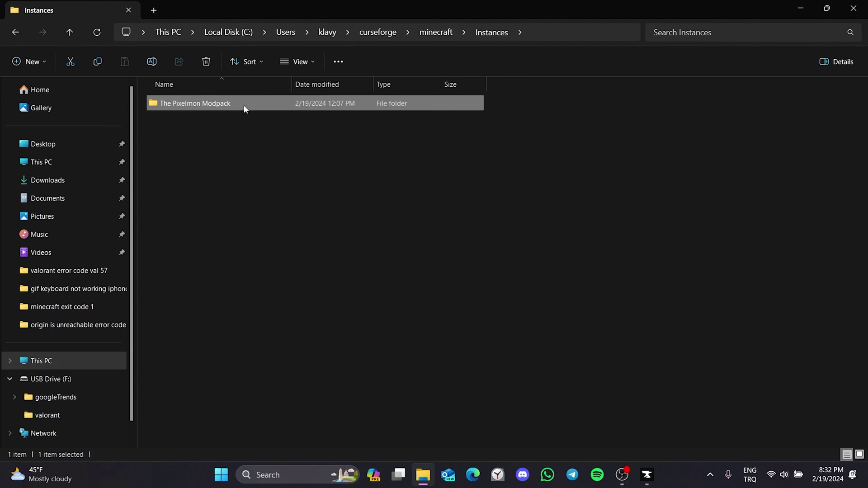
{"action": "right_click", "coordinate": [243, 105]}
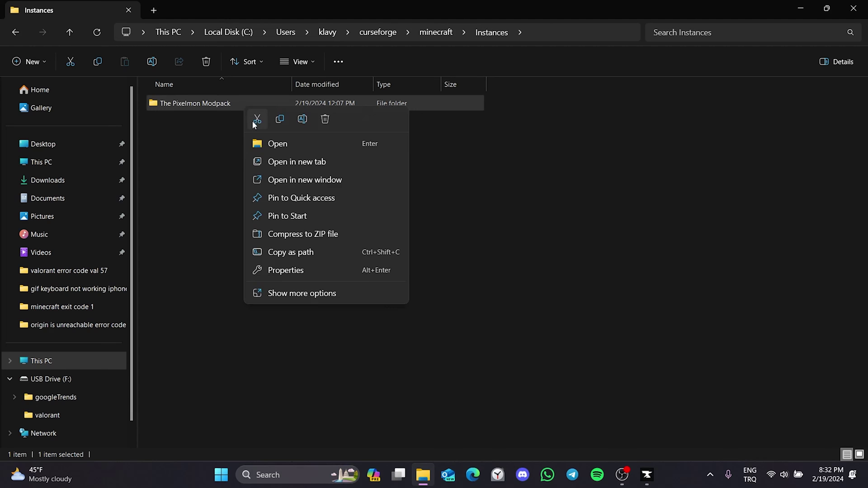
{"action": "left_click", "coordinate": [252, 120]}
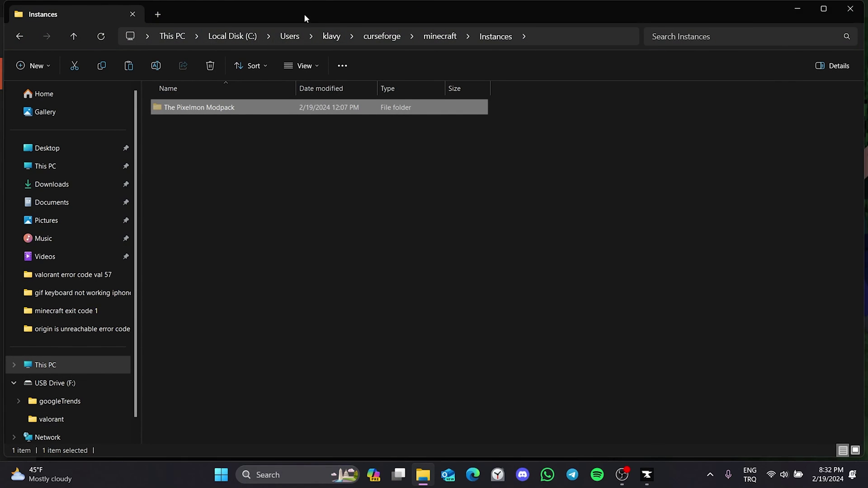
- Paste The Pixelmon Modpack onto the desktop, then drag it back into Instances
{"action": "left_click_drag", "start_coordinate": [304, 15], "coordinate": [456, 17]}
{"action": "left_click", "coordinate": [173, 319]}
{"action": "left_click", "coordinate": [814, 8]}
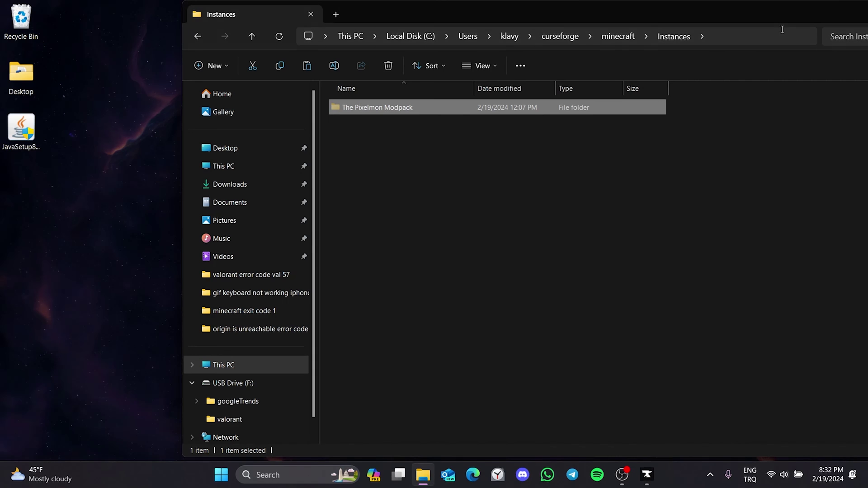
{"action": "right_click", "coordinate": [12, 191]}
{"action": "left_click", "coordinate": [23, 178]}
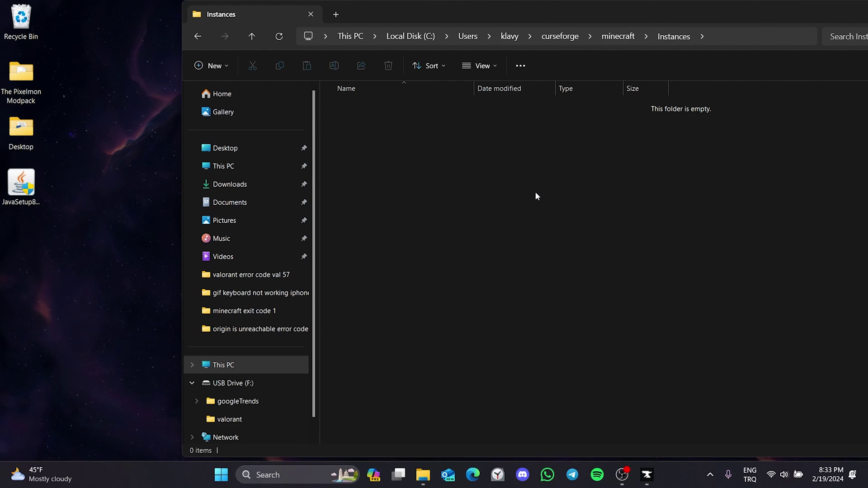
{"action": "left_click_drag", "start_coordinate": [21, 74], "coordinate": [497, 132]}
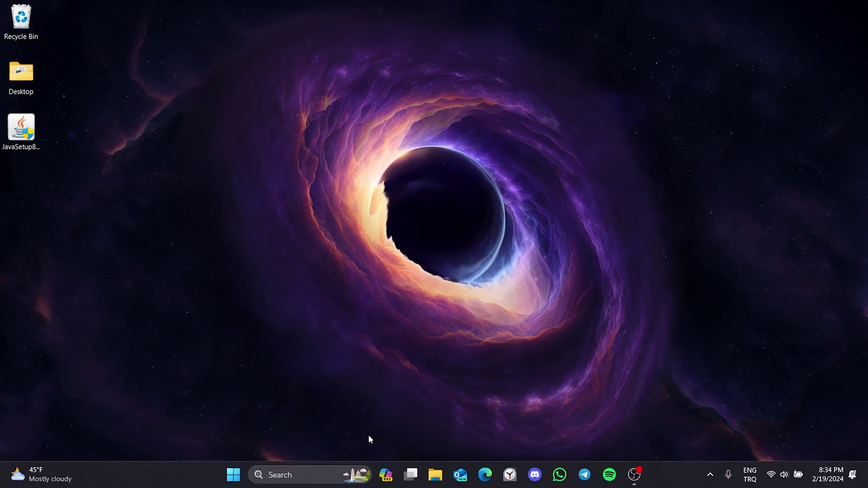
- Launch GeForce Experience and run a driver update check, confirming Game Ready Driver 551.52 is current
{"action": "left_click", "coordinate": [302, 472]}
{"action": "type", "text": "ge"}
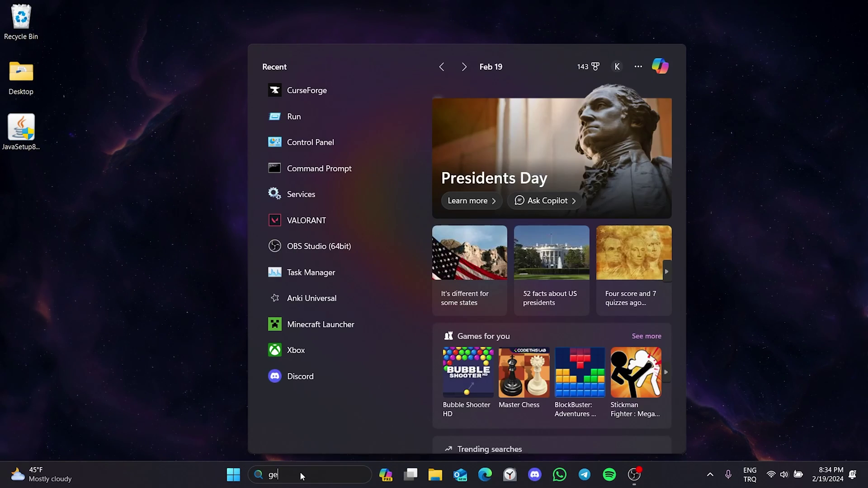
{"action": "type", "text": "force"}
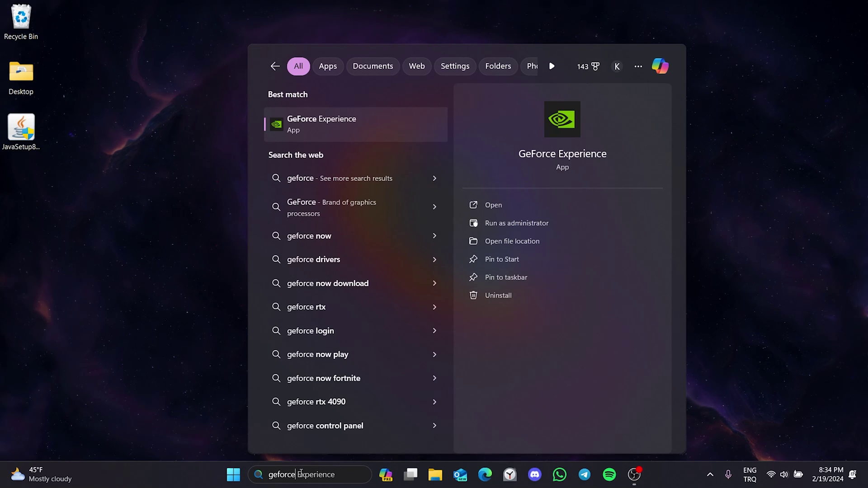
{"action": "left_click", "coordinate": [304, 131]}
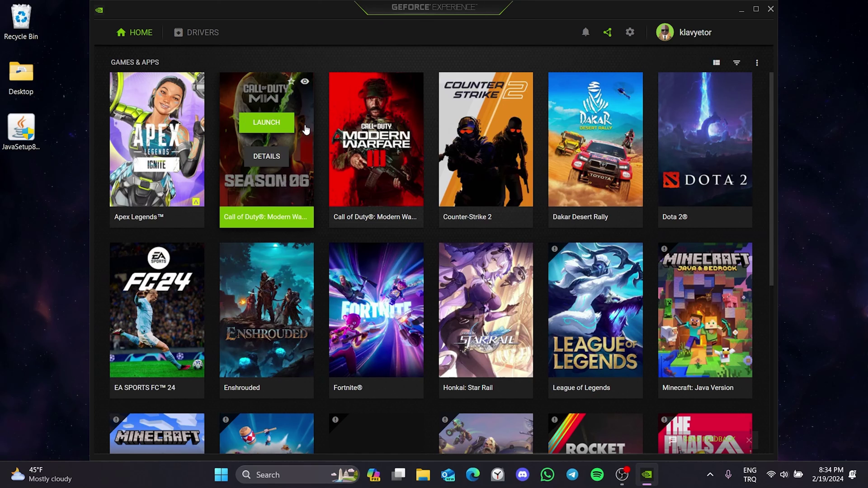
{"action": "left_click", "coordinate": [200, 39]}
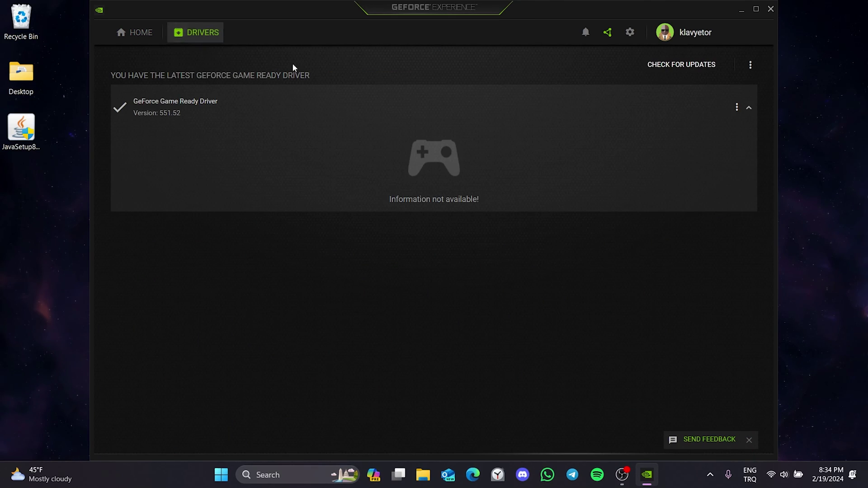
{"action": "left_click", "coordinate": [678, 75]}
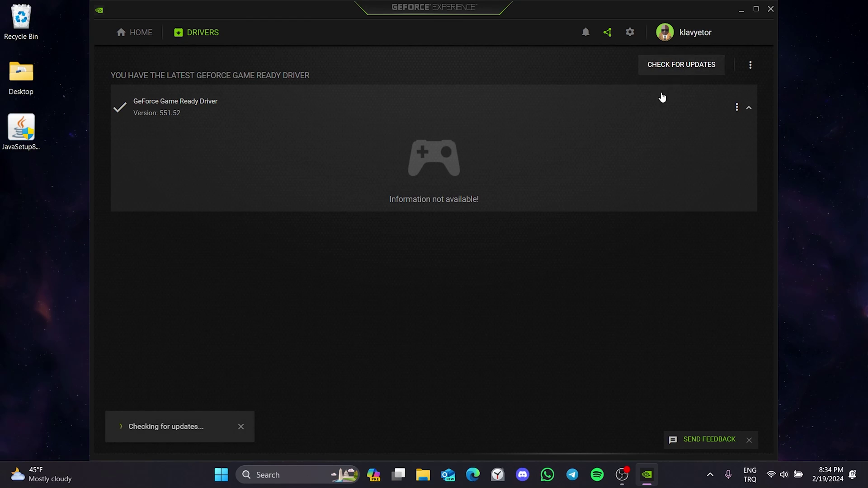